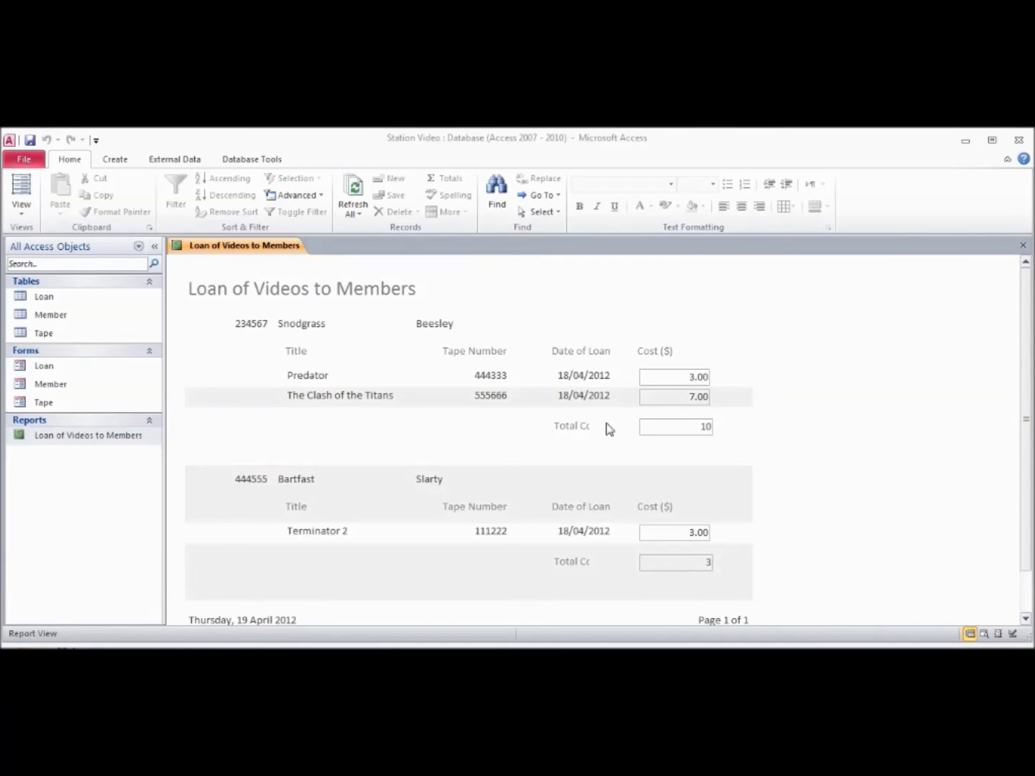
In Design View, widen the Member Number Footer label so 'Total Cost ($)' shows in full
{"action": "left_click", "coordinate": [28, 215]}
{"action": "left_click", "coordinate": [45, 340]}
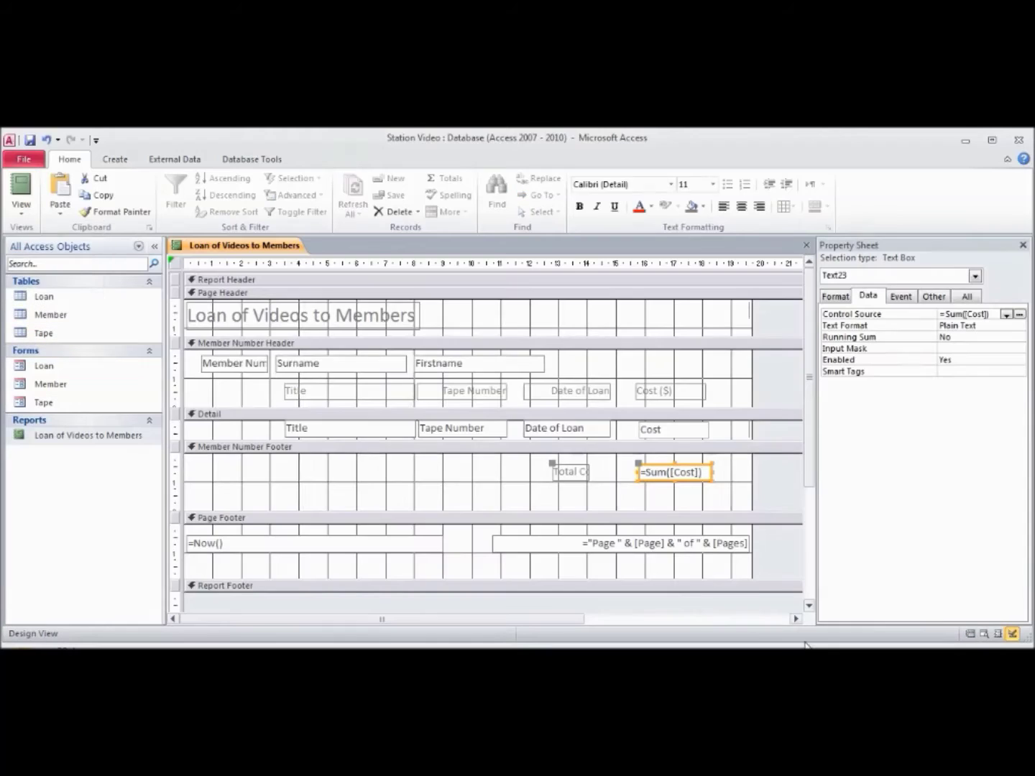
{"action": "left_click", "coordinate": [582, 472]}
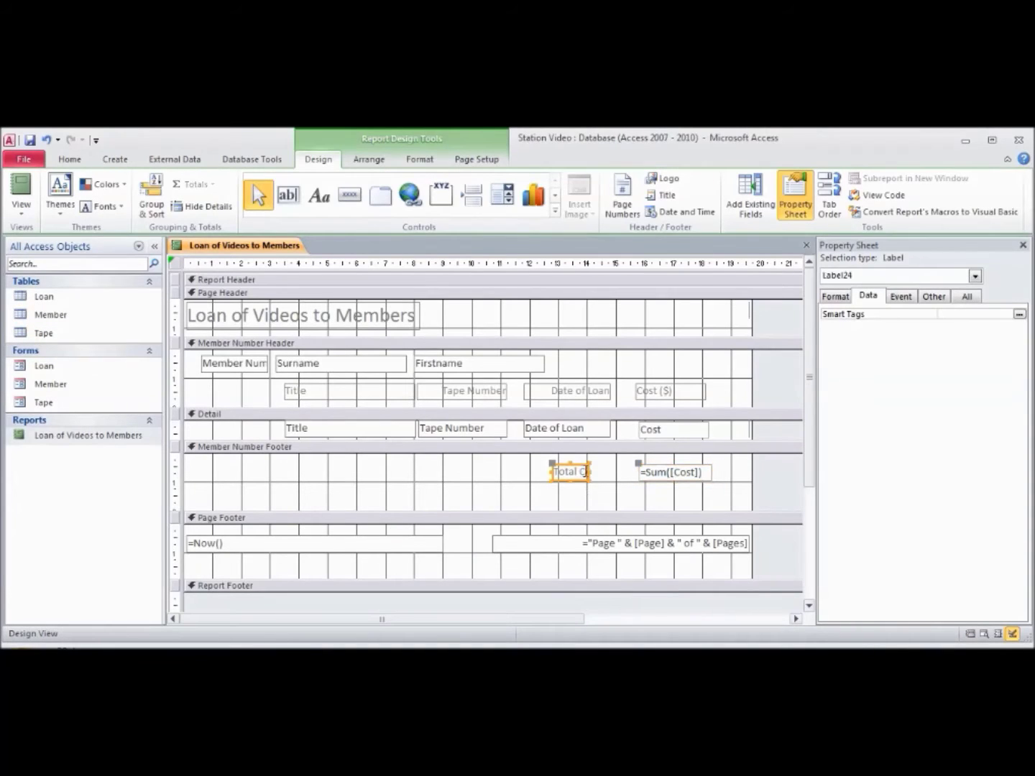
{"action": "left_click_drag", "start_coordinate": [591, 471], "coordinate": [619, 478]}
{"action": "left_click", "coordinate": [584, 472]}
{"action": "left_click_drag", "start_coordinate": [586, 472], "coordinate": [629, 475]}
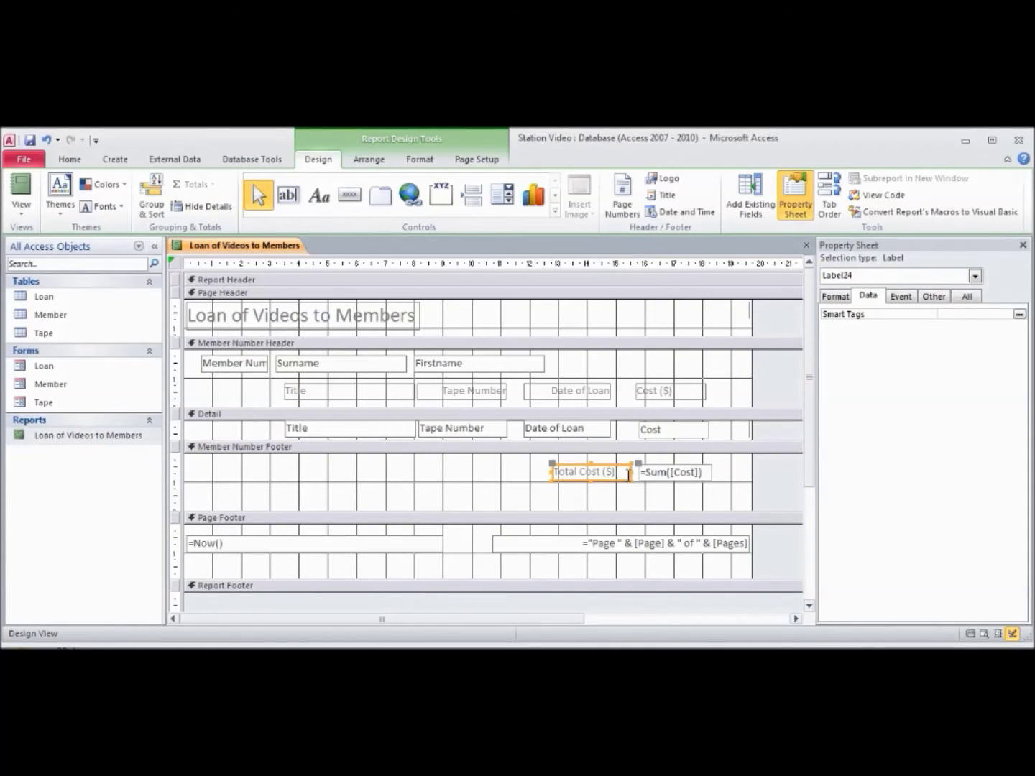
{"action": "left_click", "coordinate": [679, 473]}
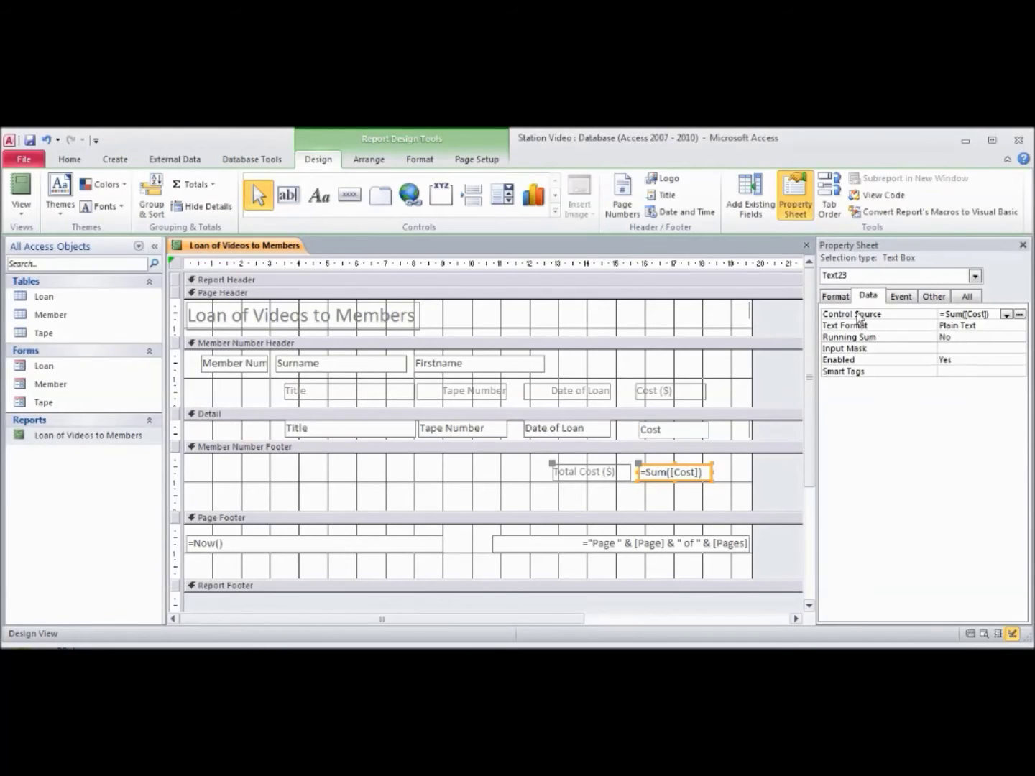
Format the =Sum([Cost]) total as Fixed with 2 decimal places, then view it in Report View
{"action": "left_click", "coordinate": [836, 297]}
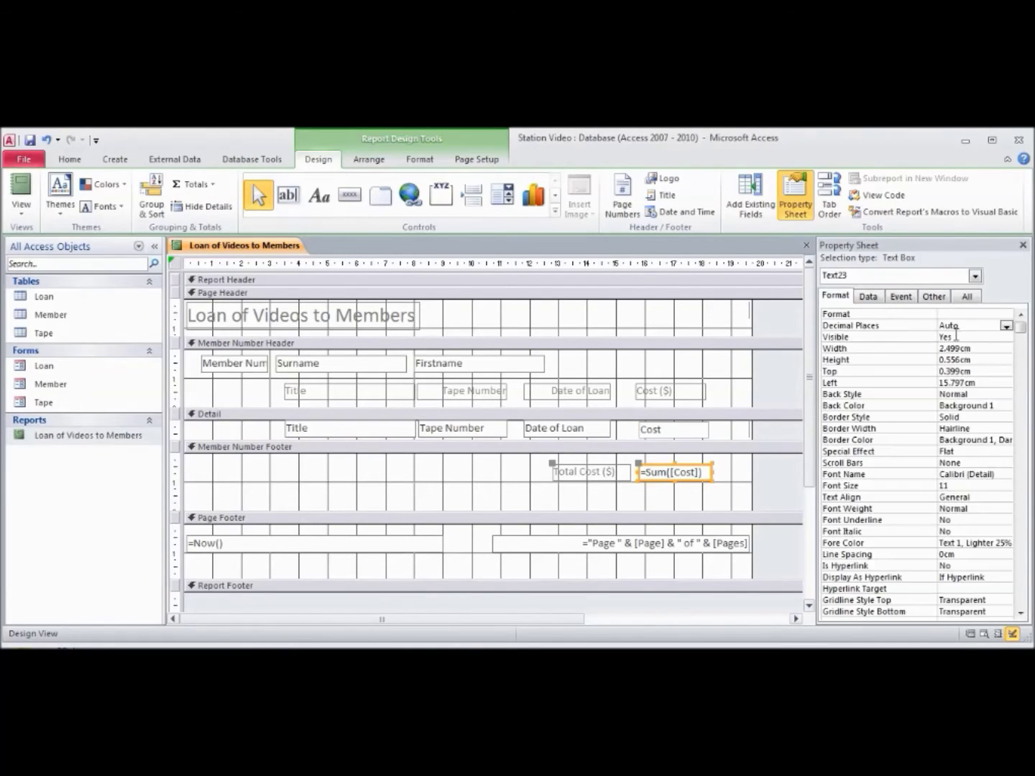
{"action": "left_click", "coordinate": [981, 314]}
{"action": "left_click", "coordinate": [1006, 315]}
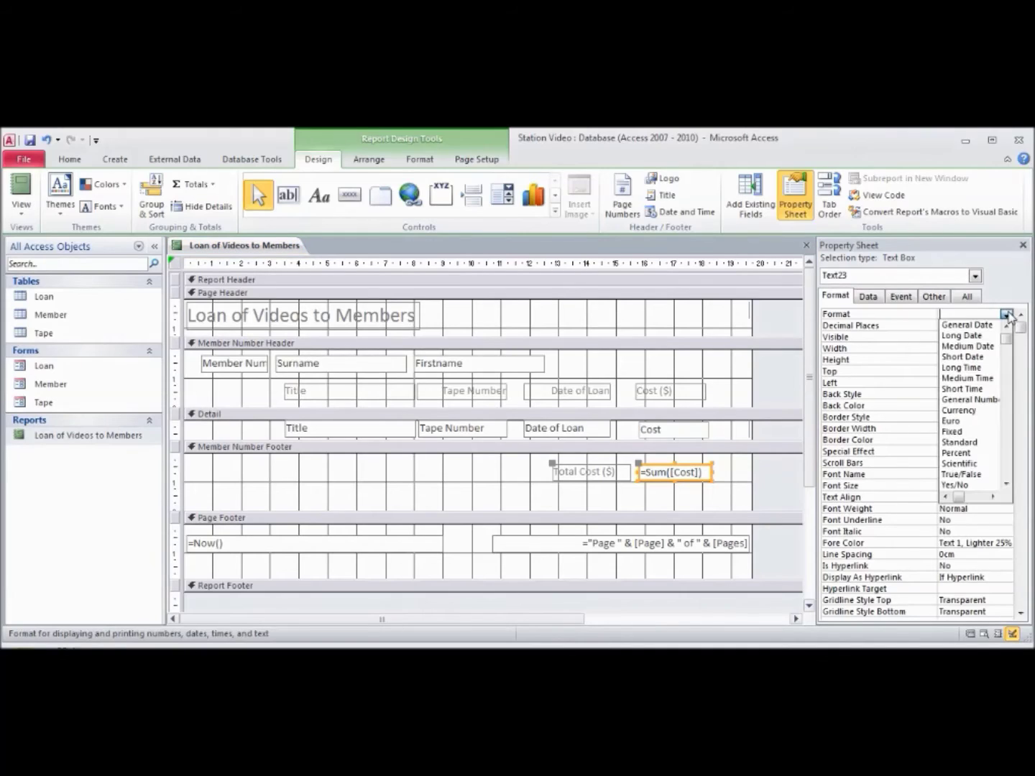
{"action": "left_click", "coordinate": [962, 432]}
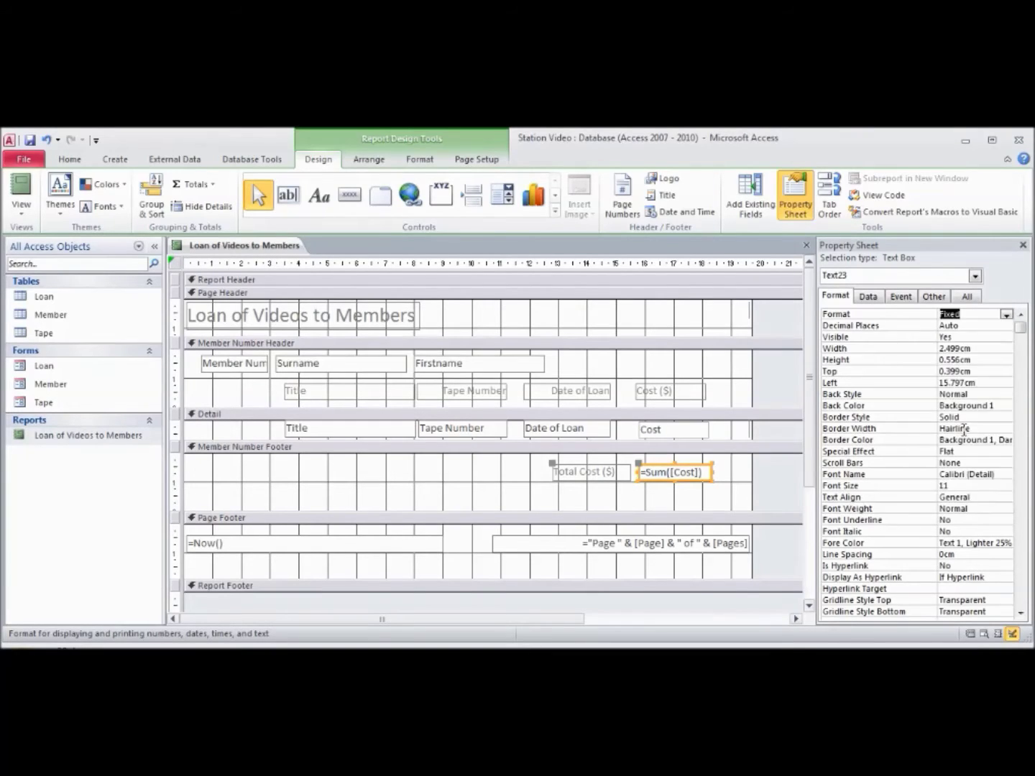
{"action": "left_click", "coordinate": [979, 327]}
{"action": "left_click", "coordinate": [1007, 328]}
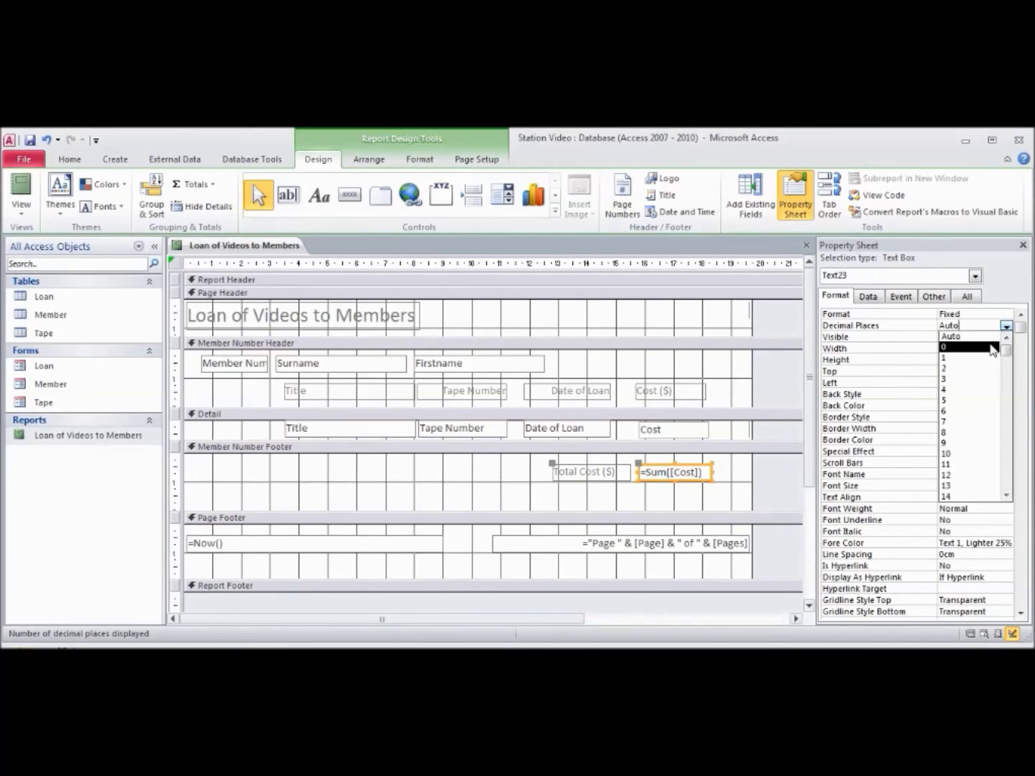
{"action": "left_click", "coordinate": [971, 368]}
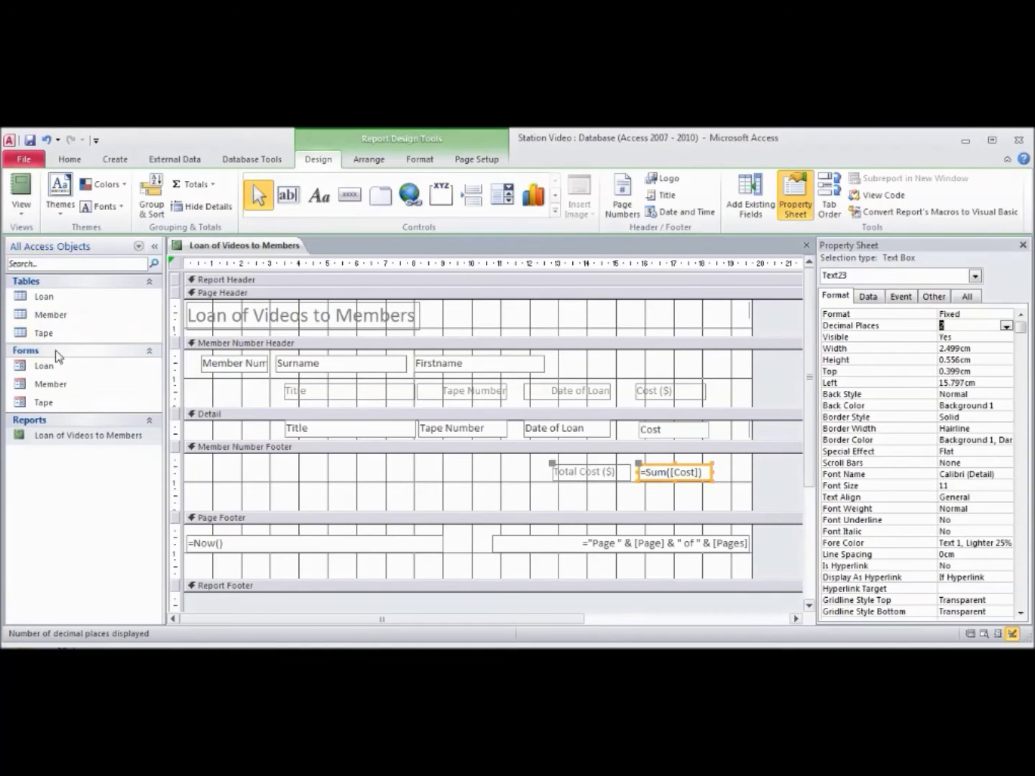
{"action": "left_click", "coordinate": [15, 203]}
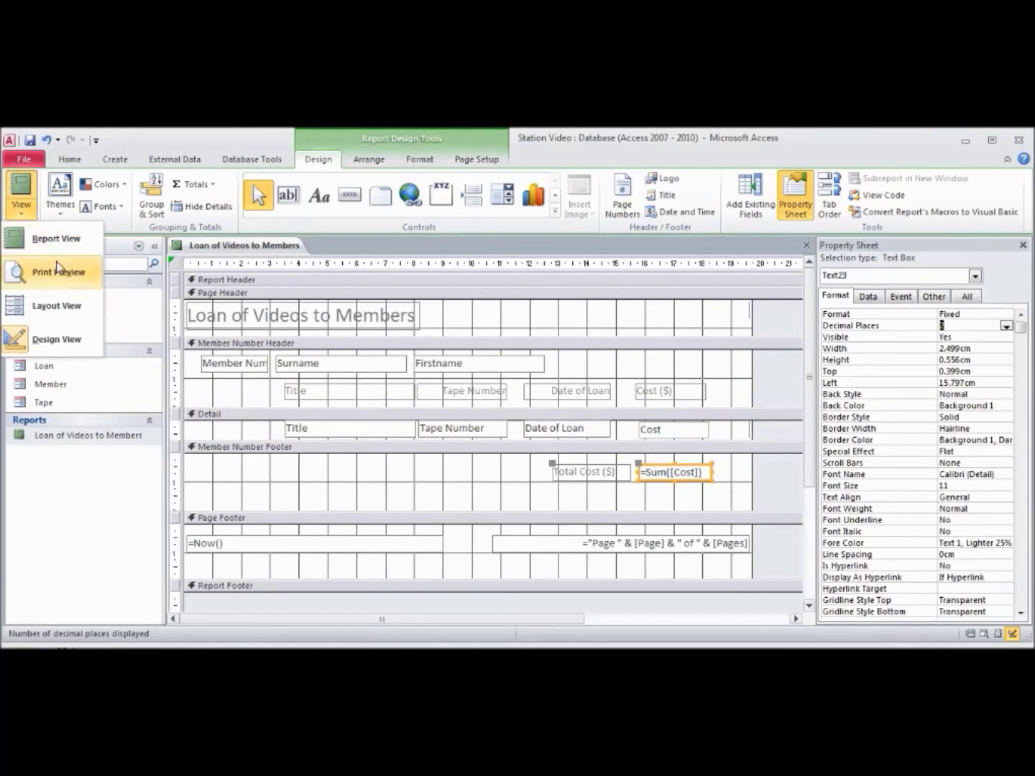
{"action": "left_click", "coordinate": [56, 238]}
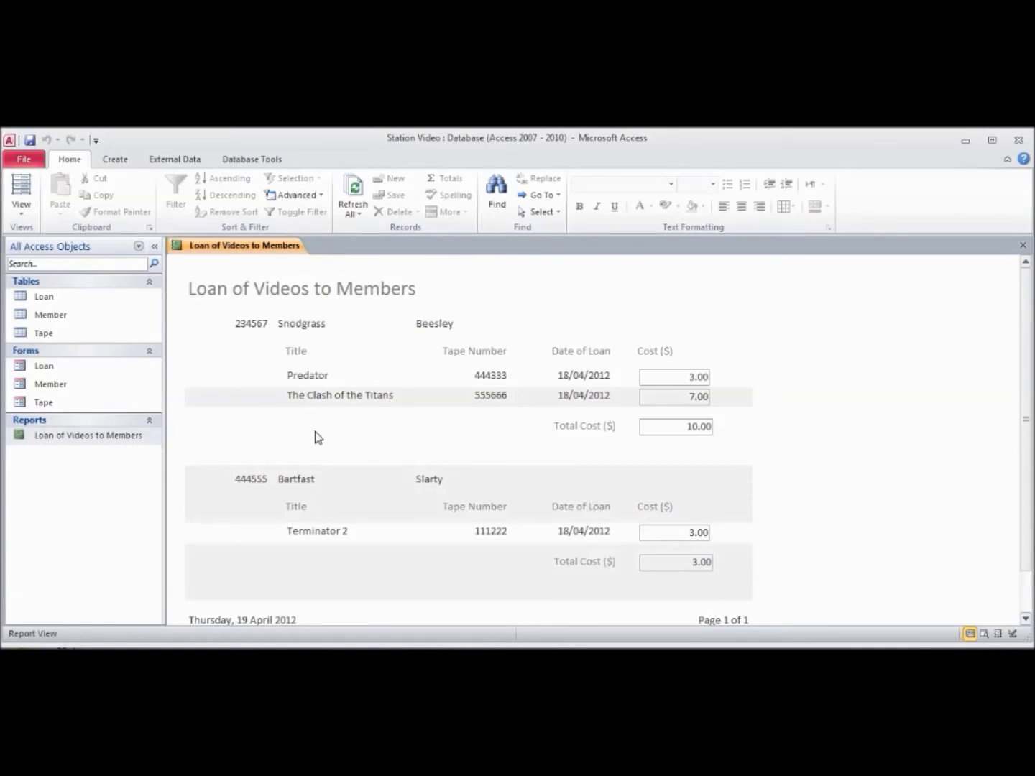
{"action": "left_click", "coordinate": [23, 207]}
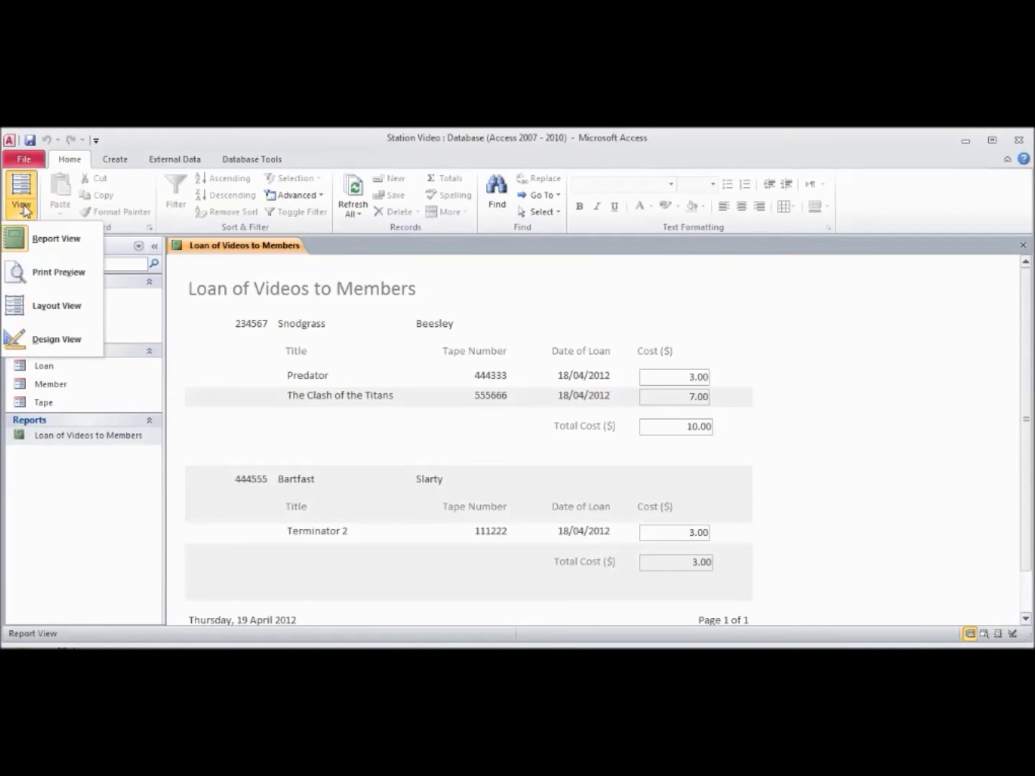
In Design View, insert a page break in the Member Number Footer and drag that footer shorter
{"action": "left_click", "coordinate": [62, 341]}
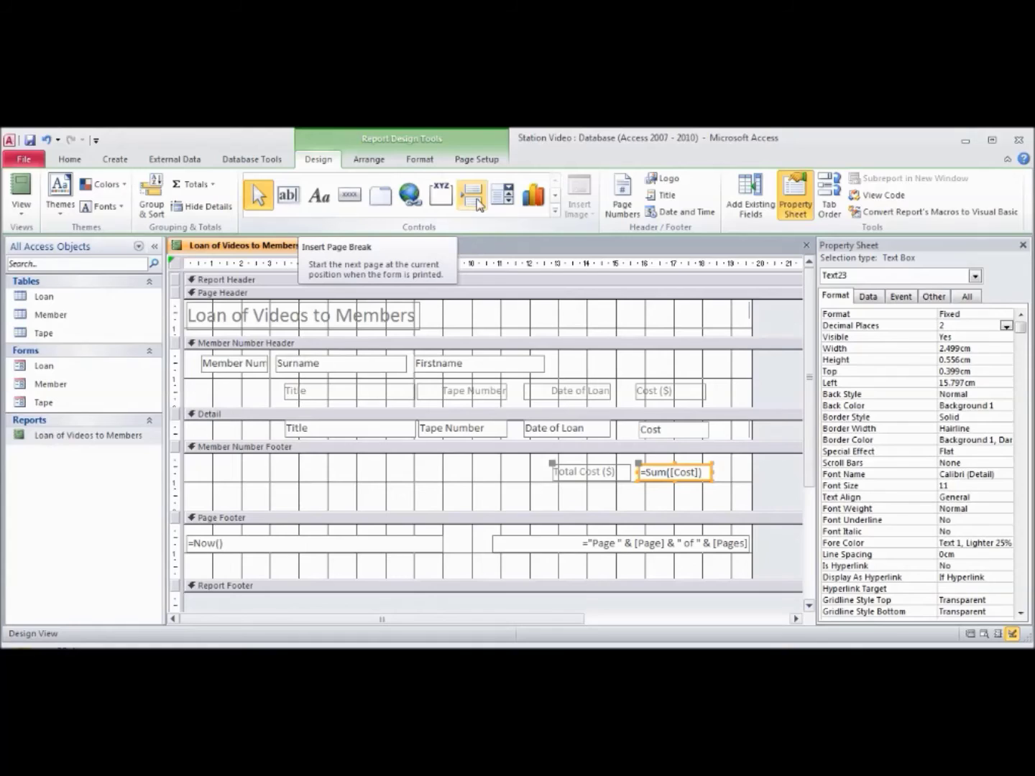
{"action": "left_click", "coordinate": [472, 196]}
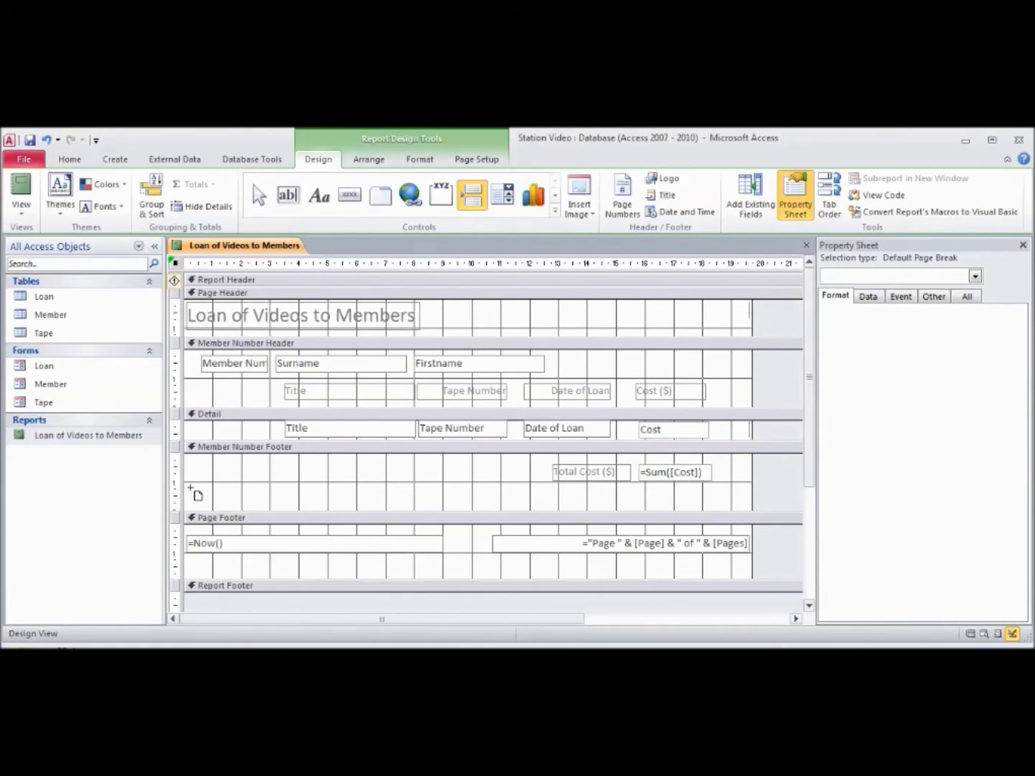
{"action": "left_click", "coordinate": [191, 492]}
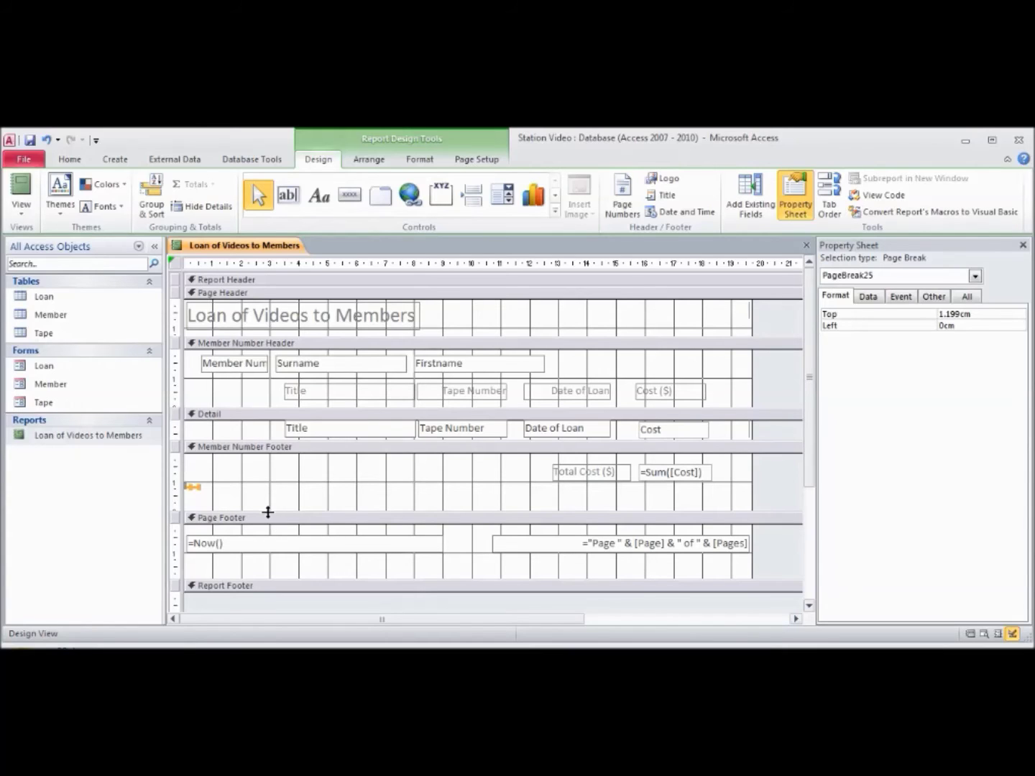
{"action": "left_click_drag", "start_coordinate": [268, 513], "coordinate": [270, 494]}
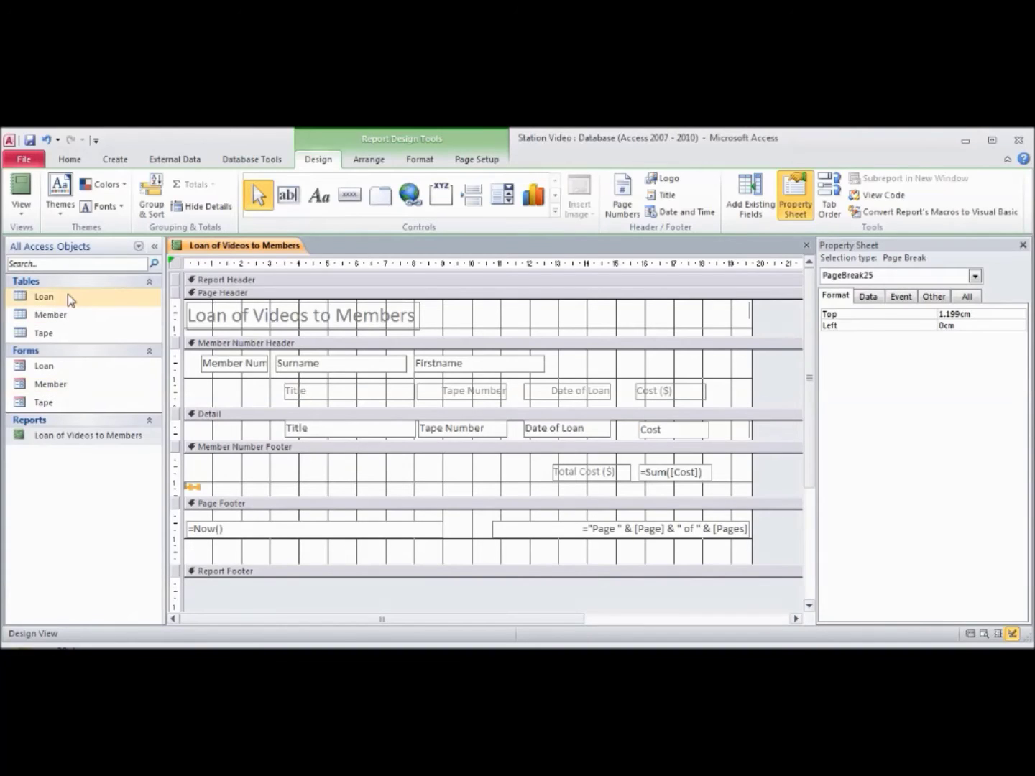
{"action": "left_click", "coordinate": [22, 210]}
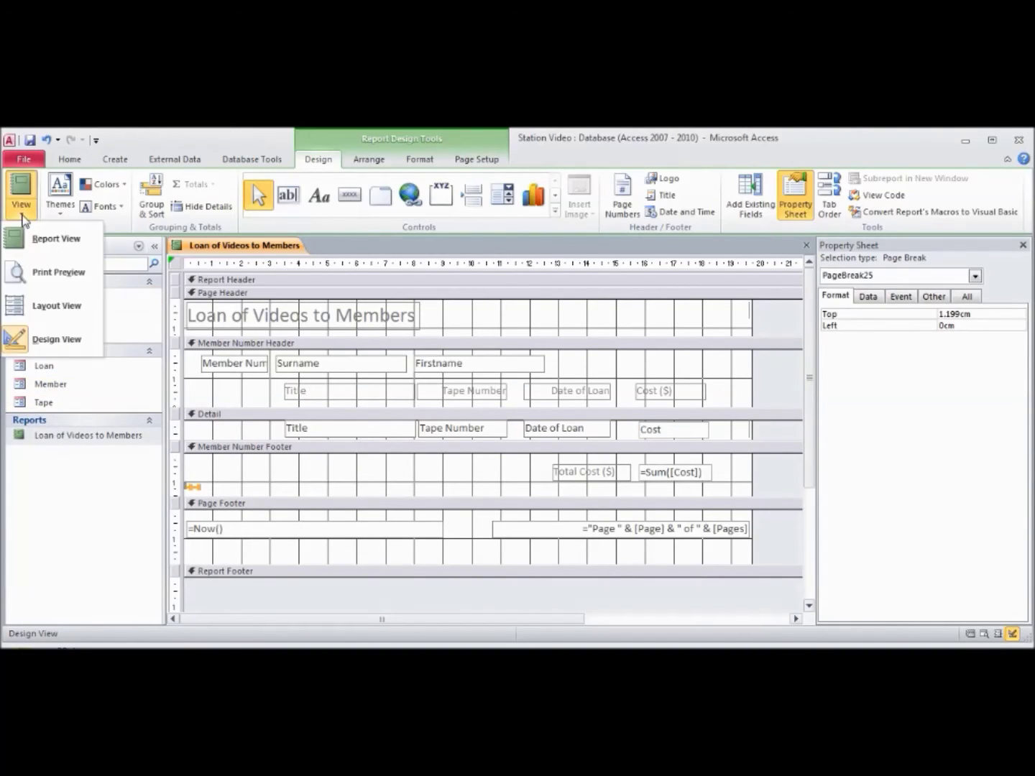
Check the Print Preview, stepping to page 2 and back to page 1, then close it
{"action": "left_click", "coordinate": [68, 251]}
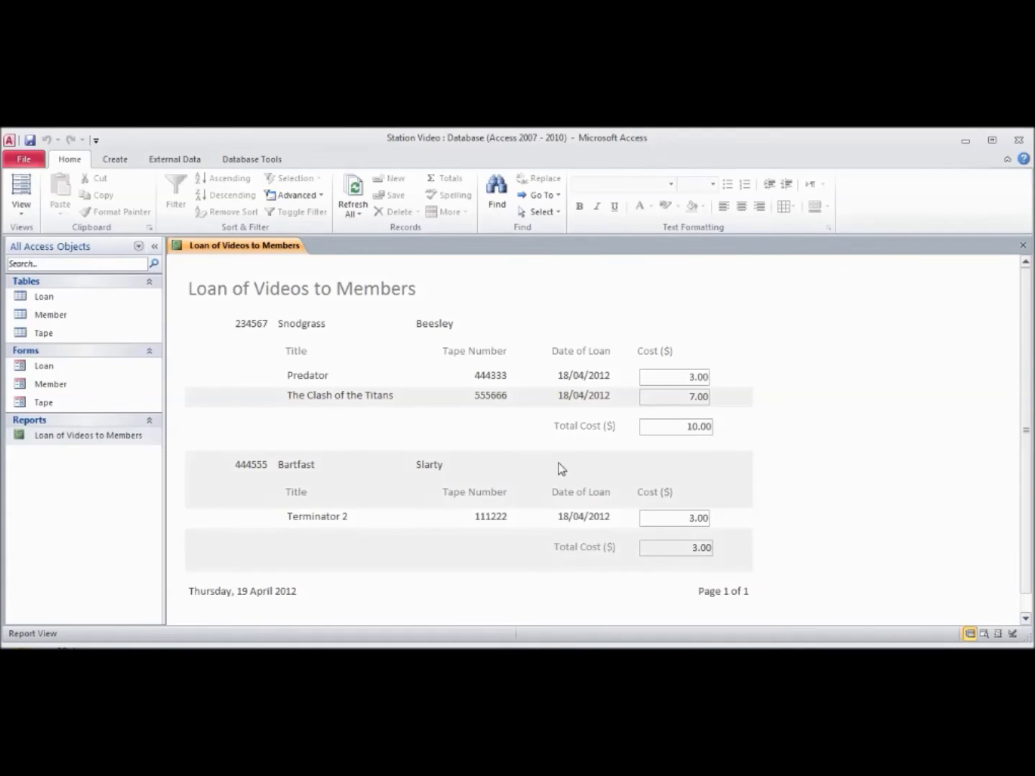
{"action": "left_click", "coordinate": [21, 203]}
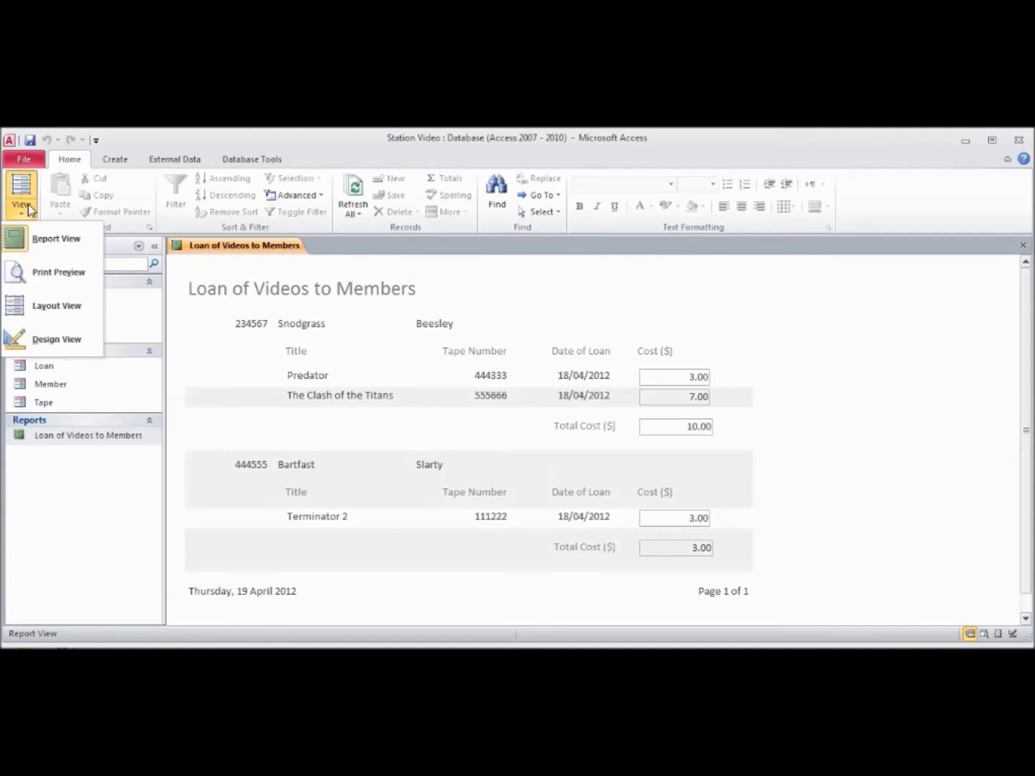
{"action": "left_click", "coordinate": [60, 273]}
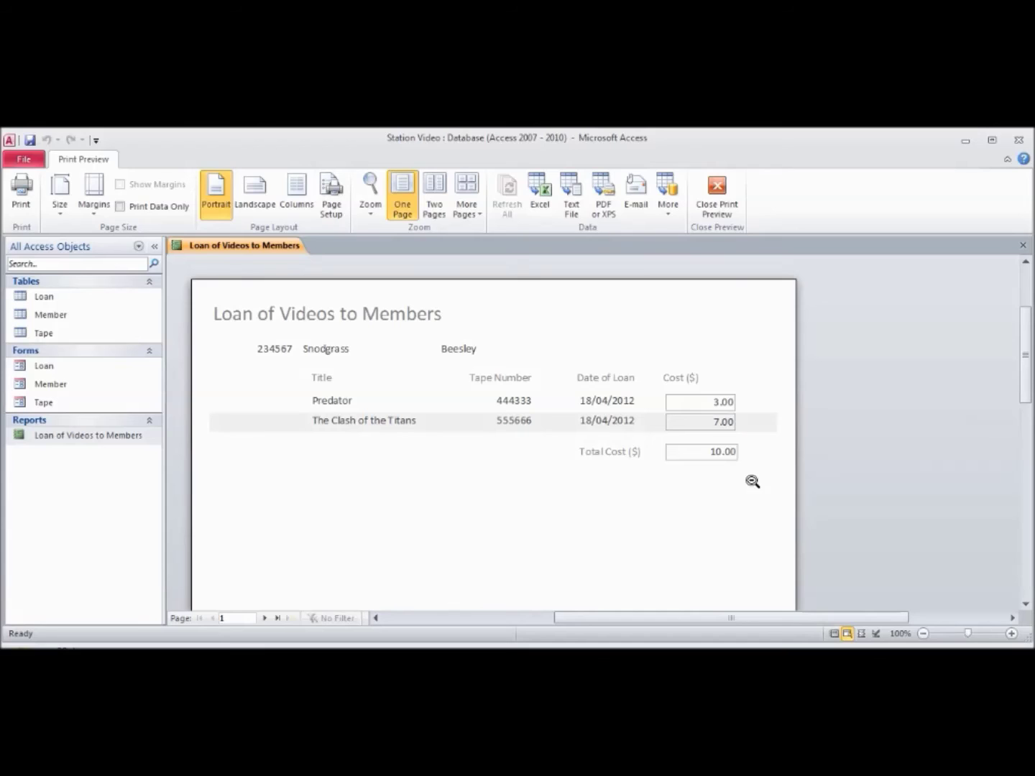
{"action": "left_click", "coordinate": [266, 619]}
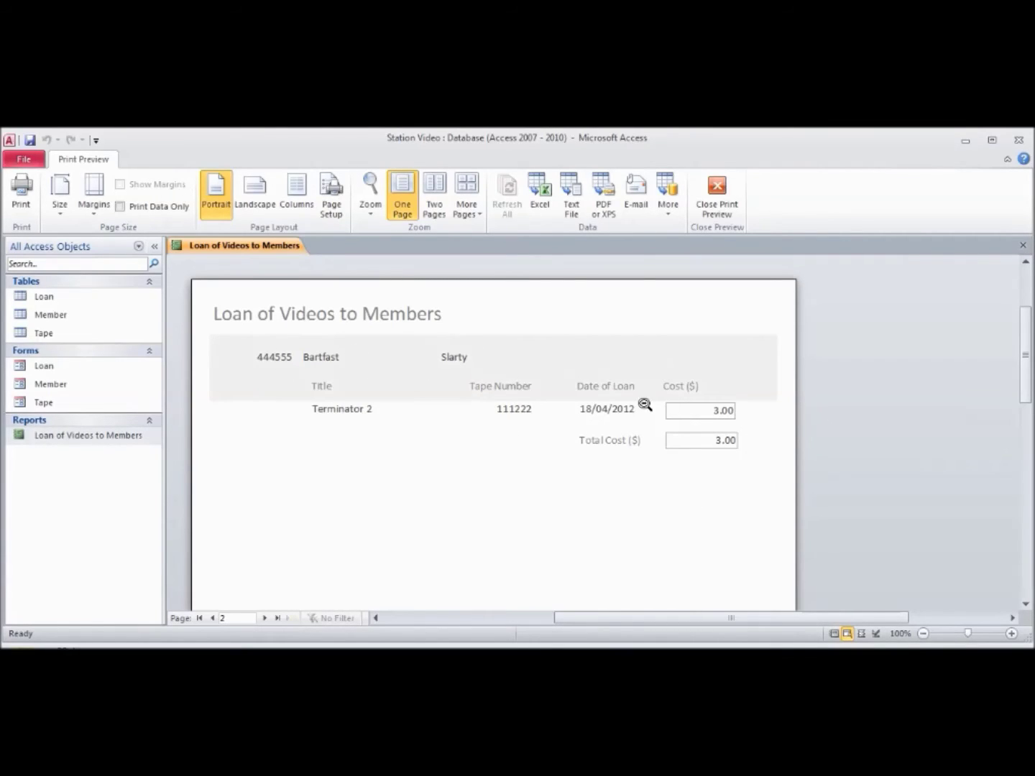
{"action": "left_click", "coordinate": [213, 619]}
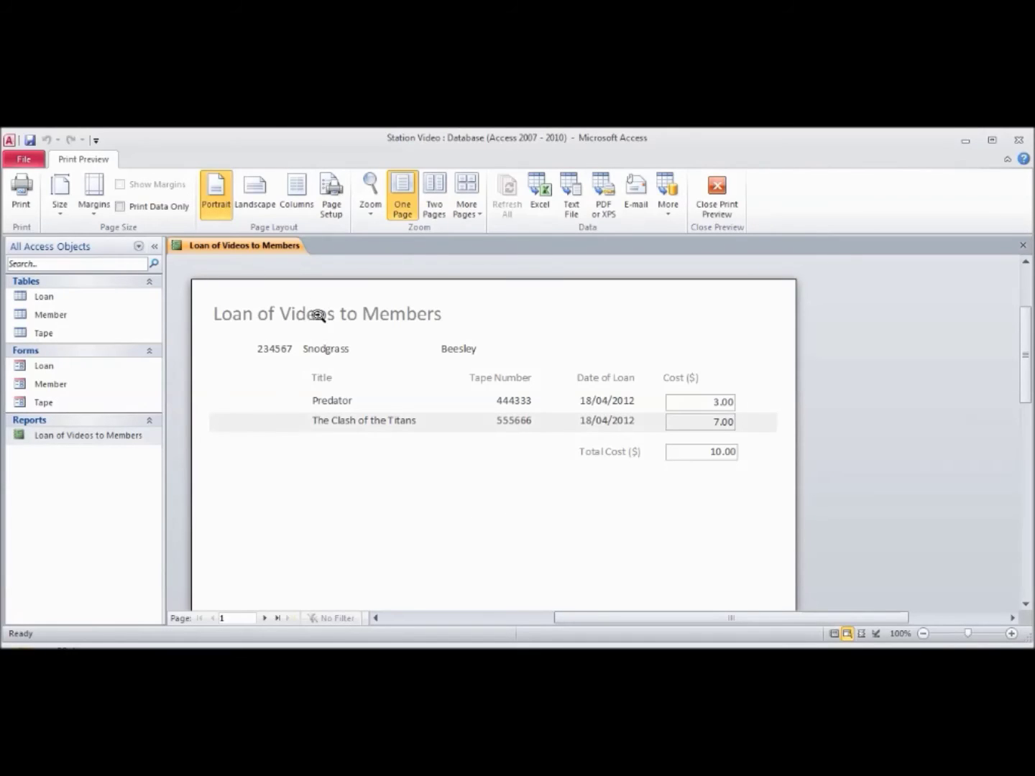
{"action": "left_click", "coordinate": [717, 191]}
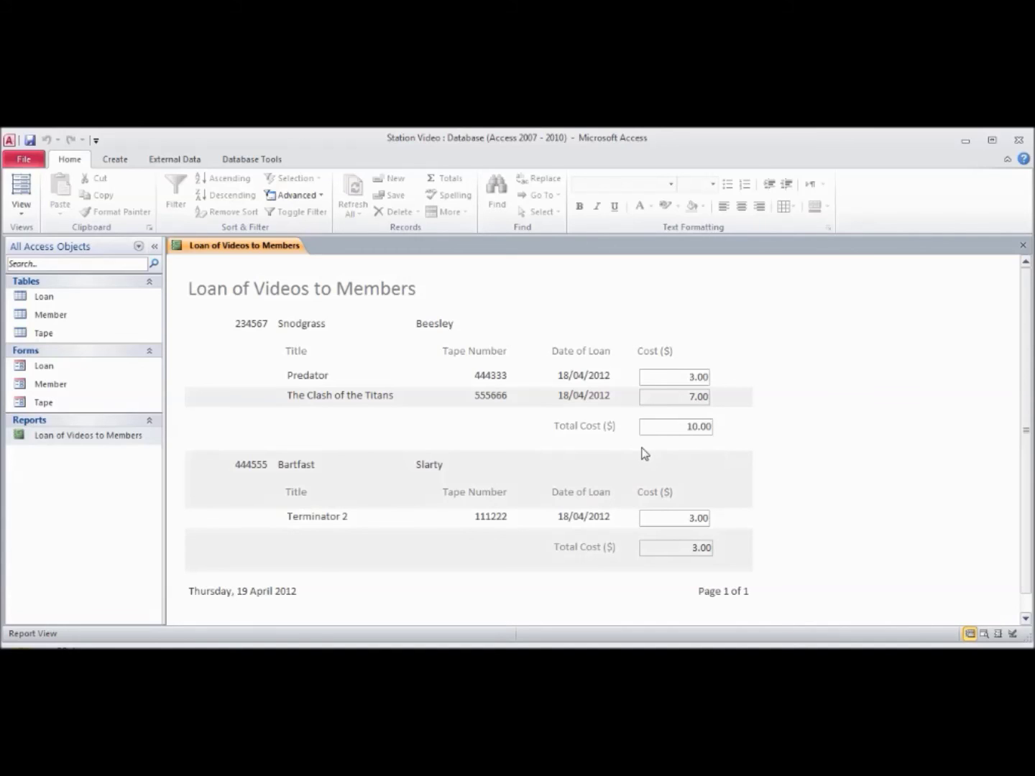
Open the report views list to return the report to Design View
{"action": "left_click", "coordinate": [21, 205]}
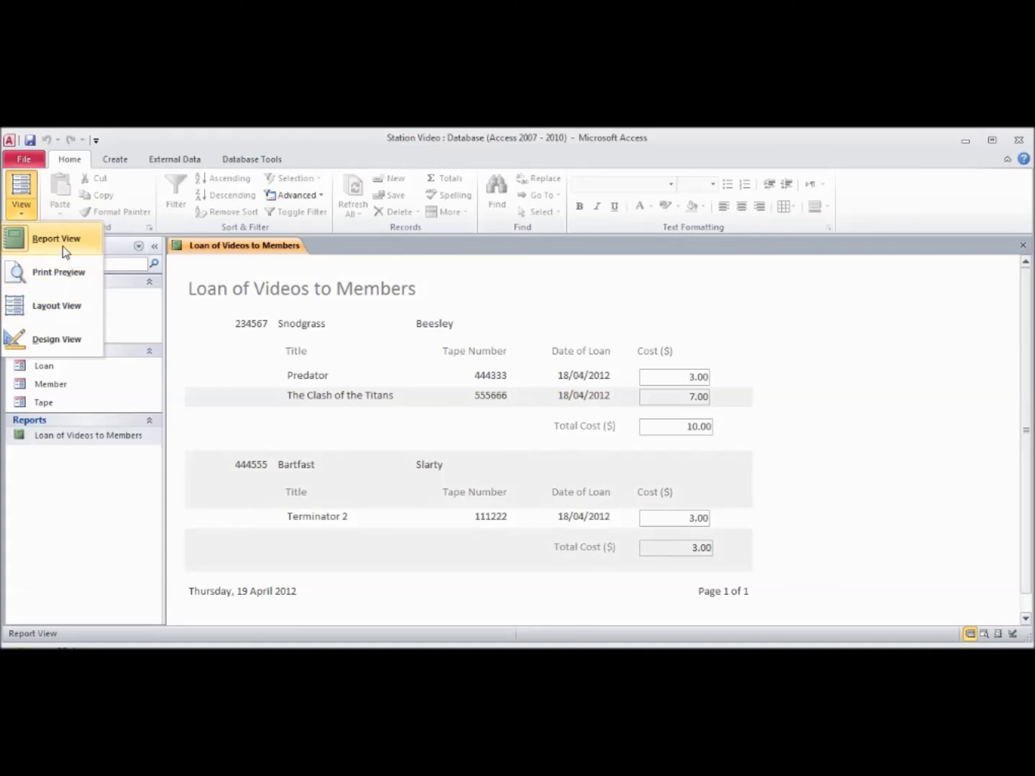
In Design View, add a text box below the Total Cost sum and caption its label Count
{"action": "left_click", "coordinate": [51, 338]}
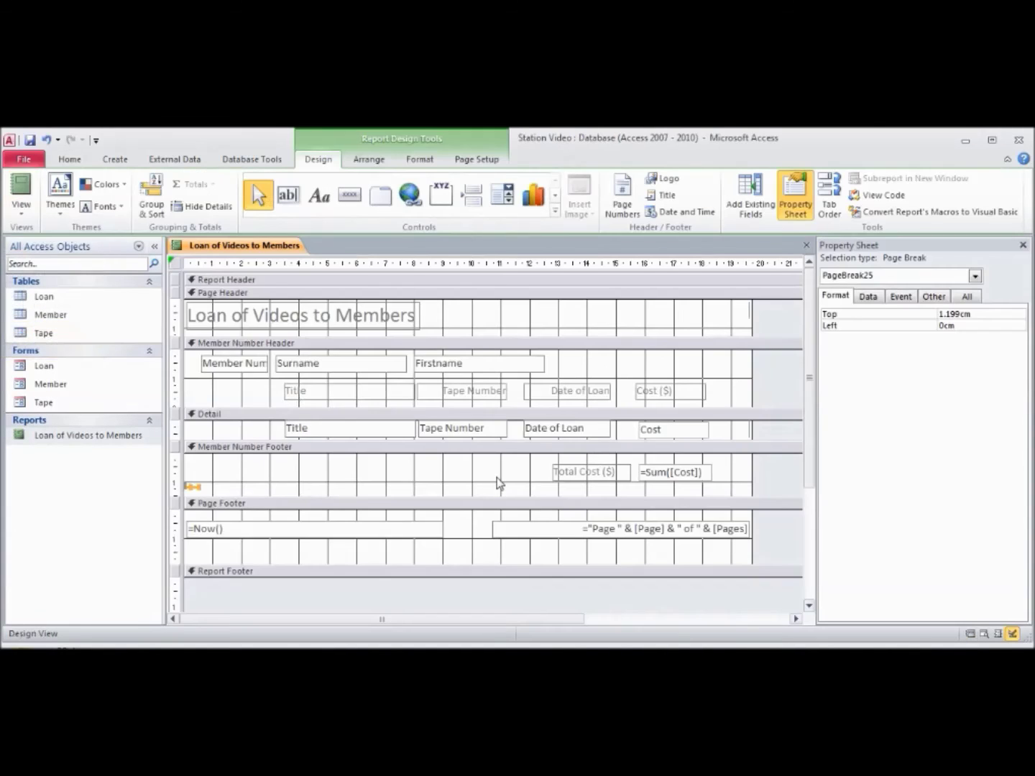
{"action": "left_click", "coordinate": [288, 200]}
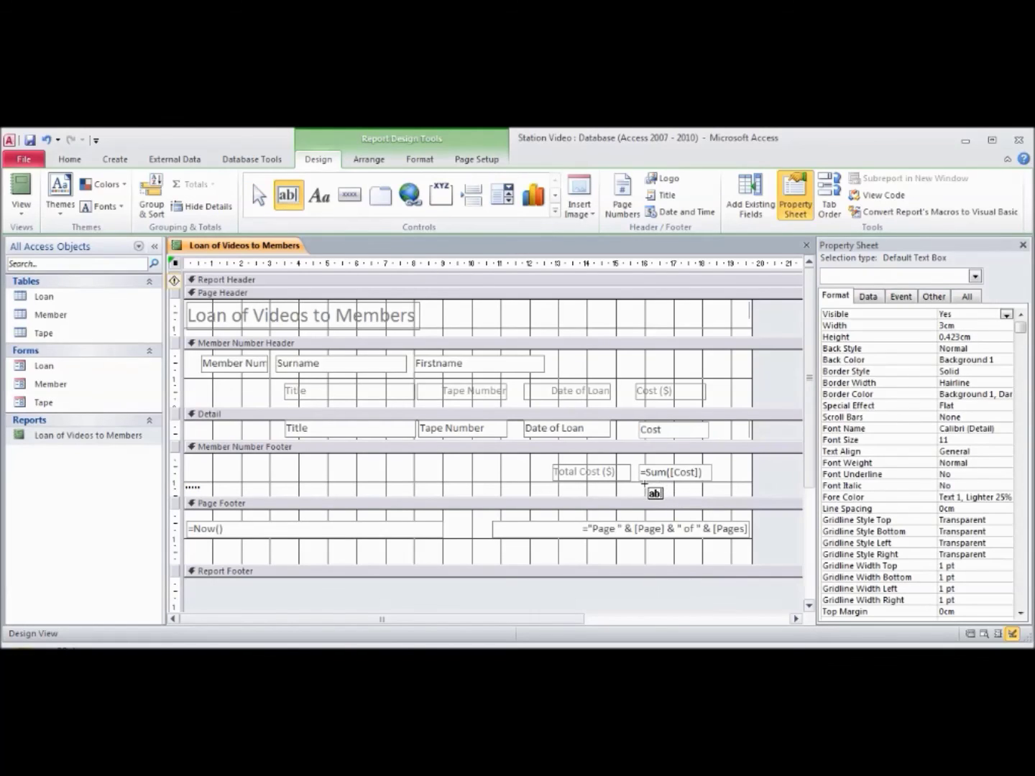
{"action": "mouse_move", "coordinate": [641, 488]}
{"action": "left_mouse_down"}
{"action": "mouse_move", "coordinate": [741, 505]}
{"action": "mouse_move", "coordinate": [710, 502]}
{"action": "left_mouse_up"}
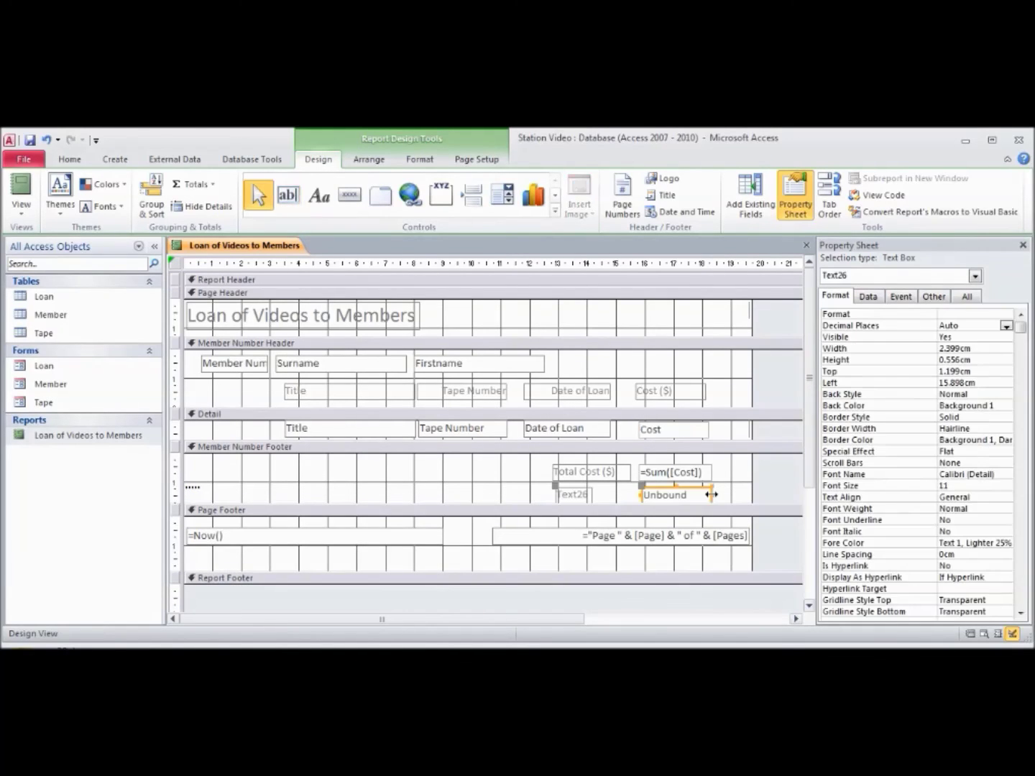
{"action": "left_click", "coordinate": [588, 498]}
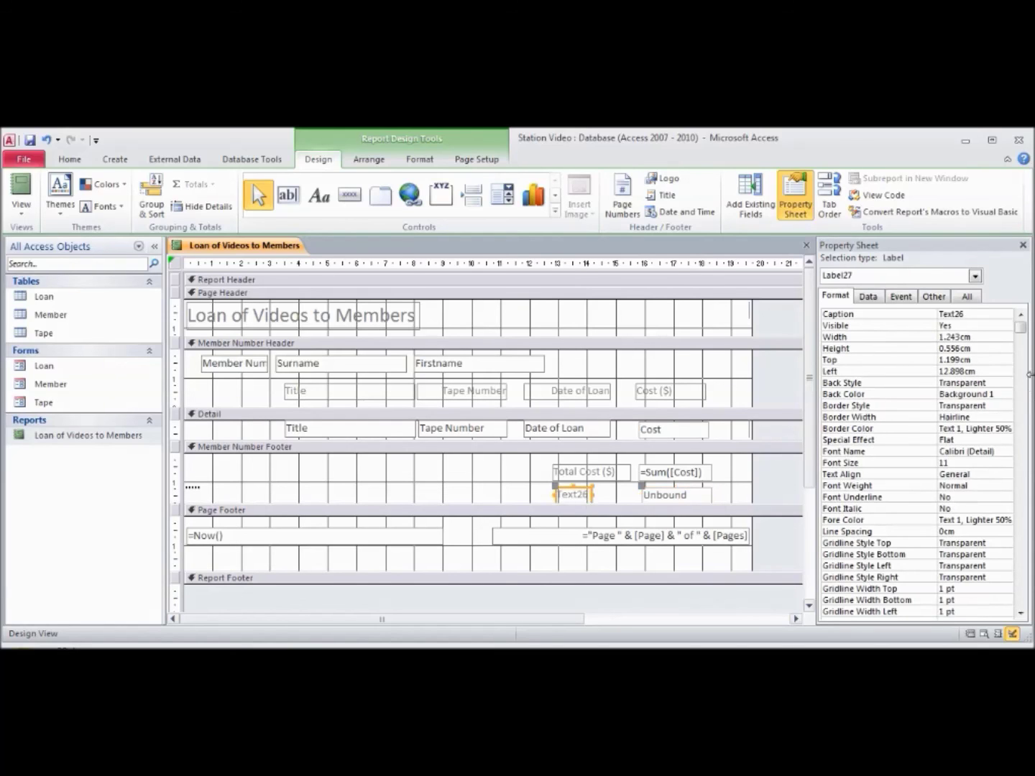
{"action": "double_click", "coordinate": [965, 315]}
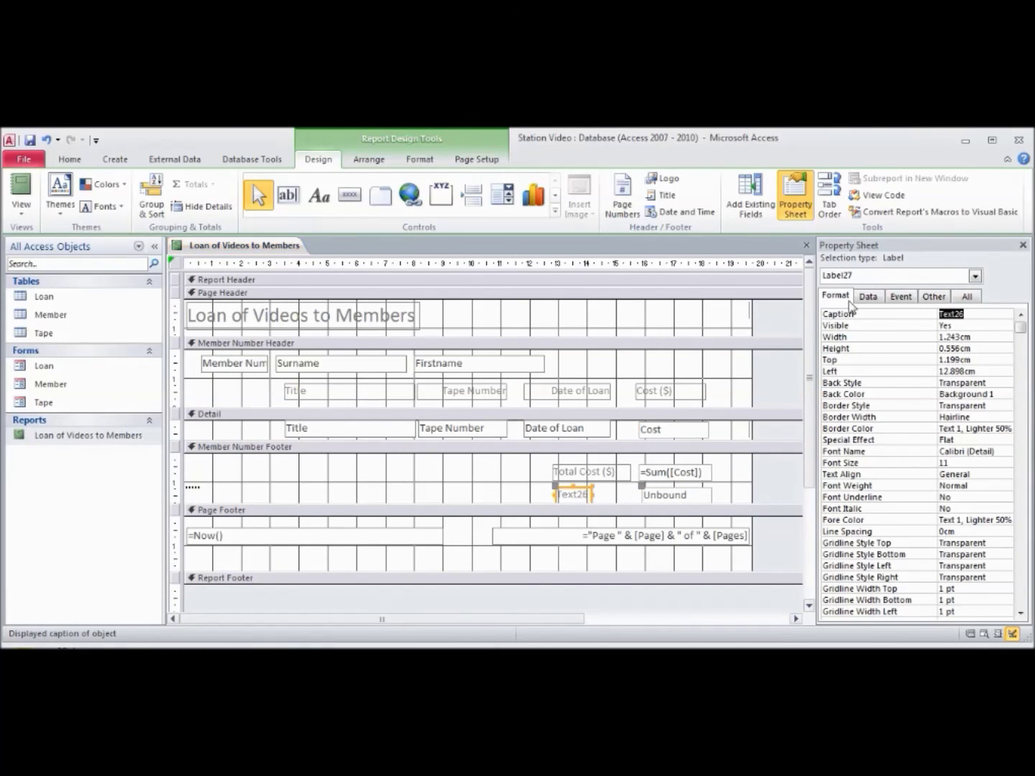
{"action": "type", "text": "Count"}
Set the new text box's Control Source to =Count([Cost]) with the Expression Builder
{"action": "left_click", "coordinate": [680, 495]}
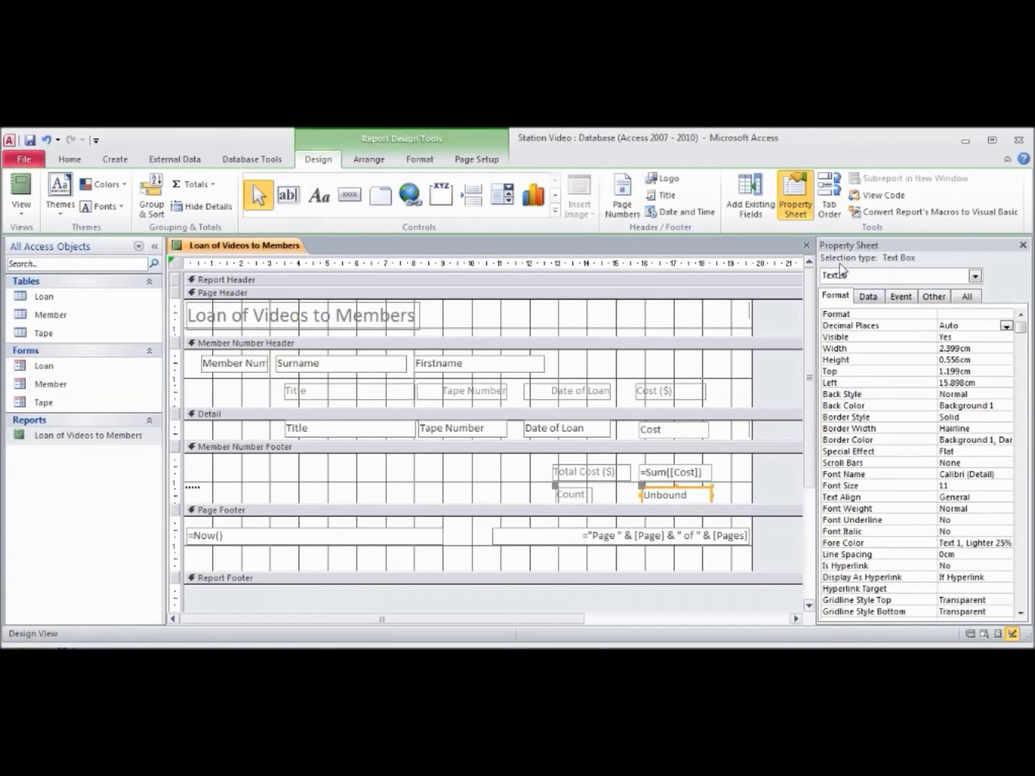
{"action": "left_click", "coordinate": [869, 297]}
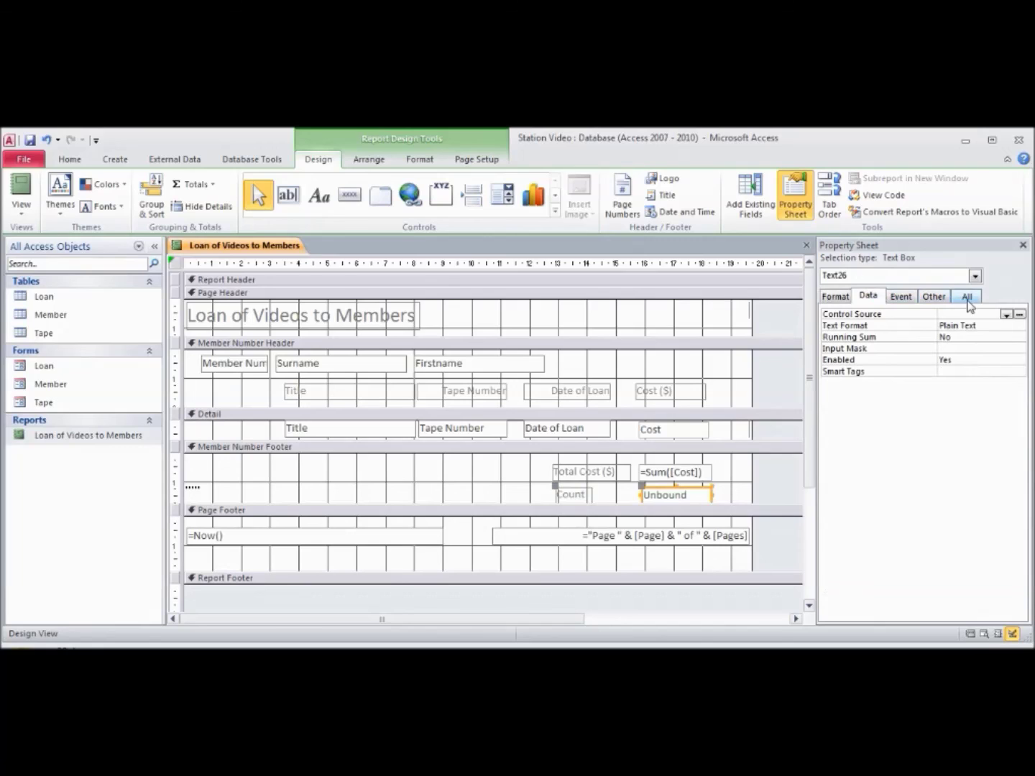
{"action": "left_click", "coordinate": [1020, 316]}
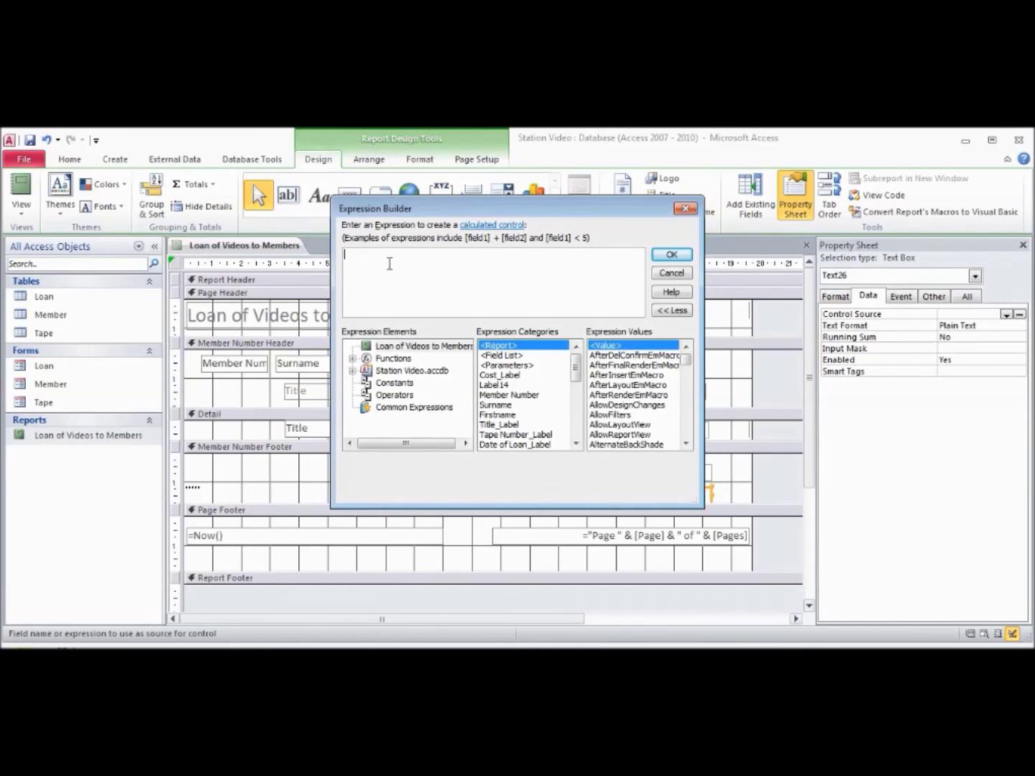
{"action": "type", "text": "Count"}
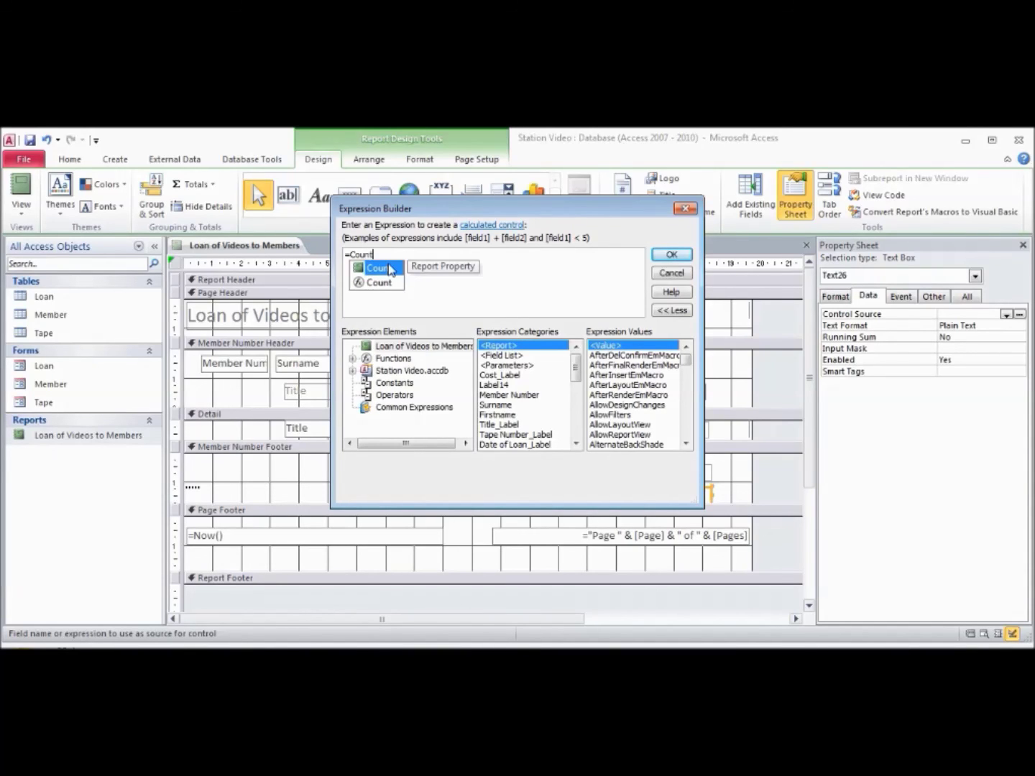
{"action": "double_click", "coordinate": [389, 269]}
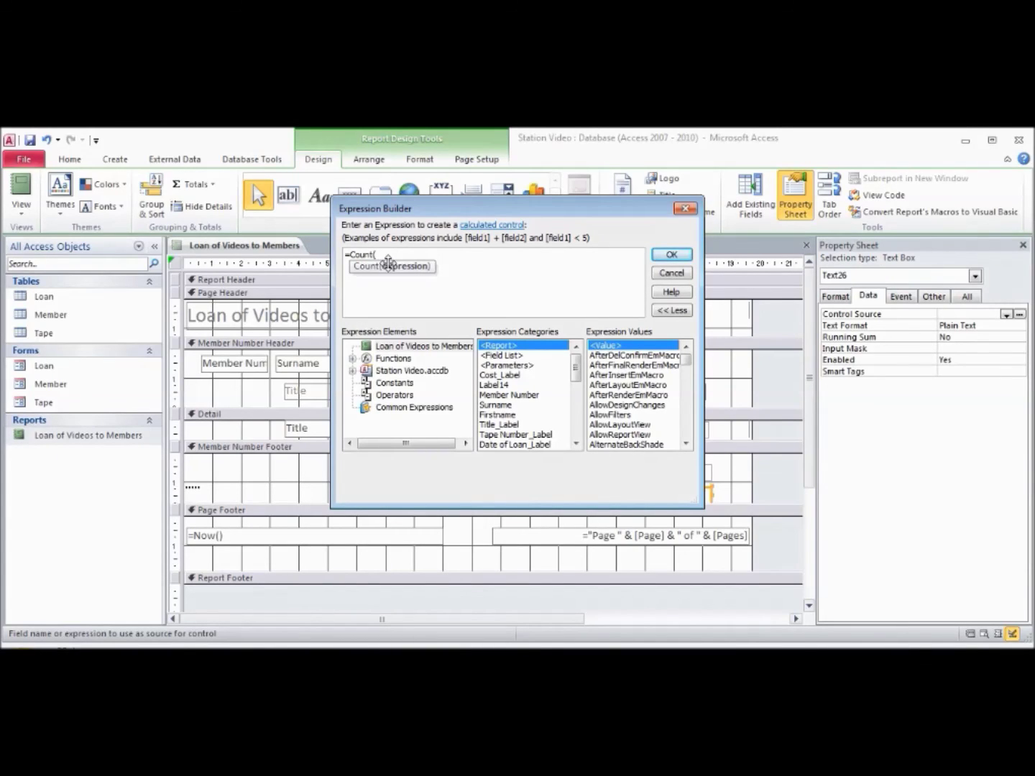
{"action": "type", "text": "[C"}
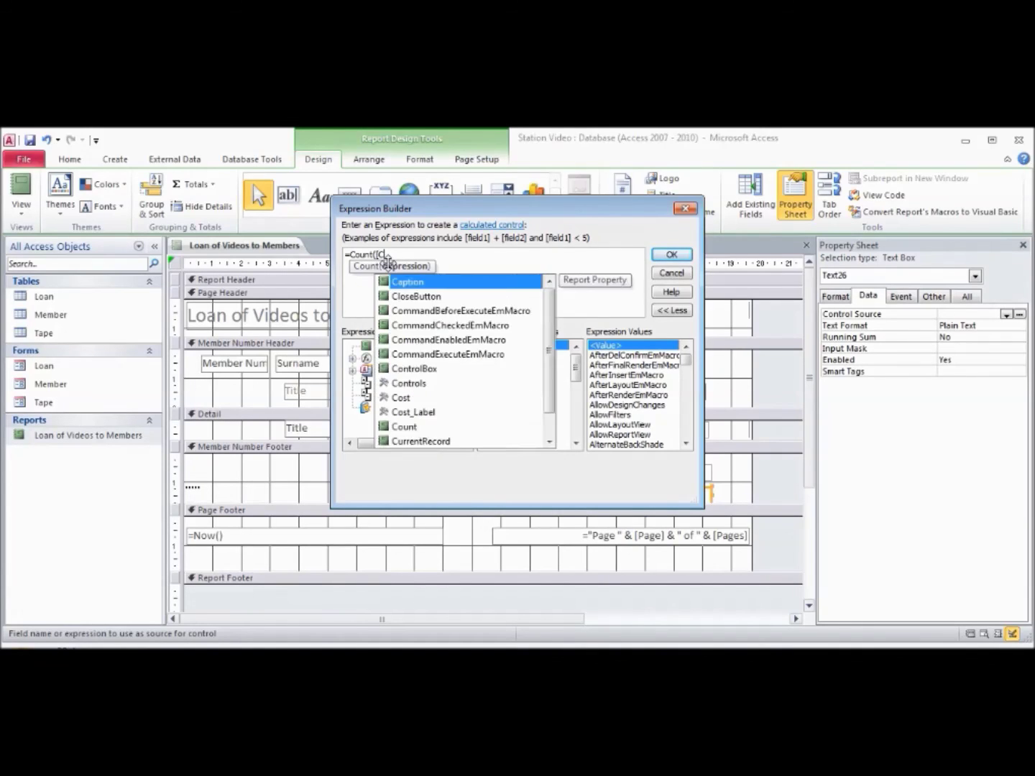
{"action": "type", "text": "ost]"}
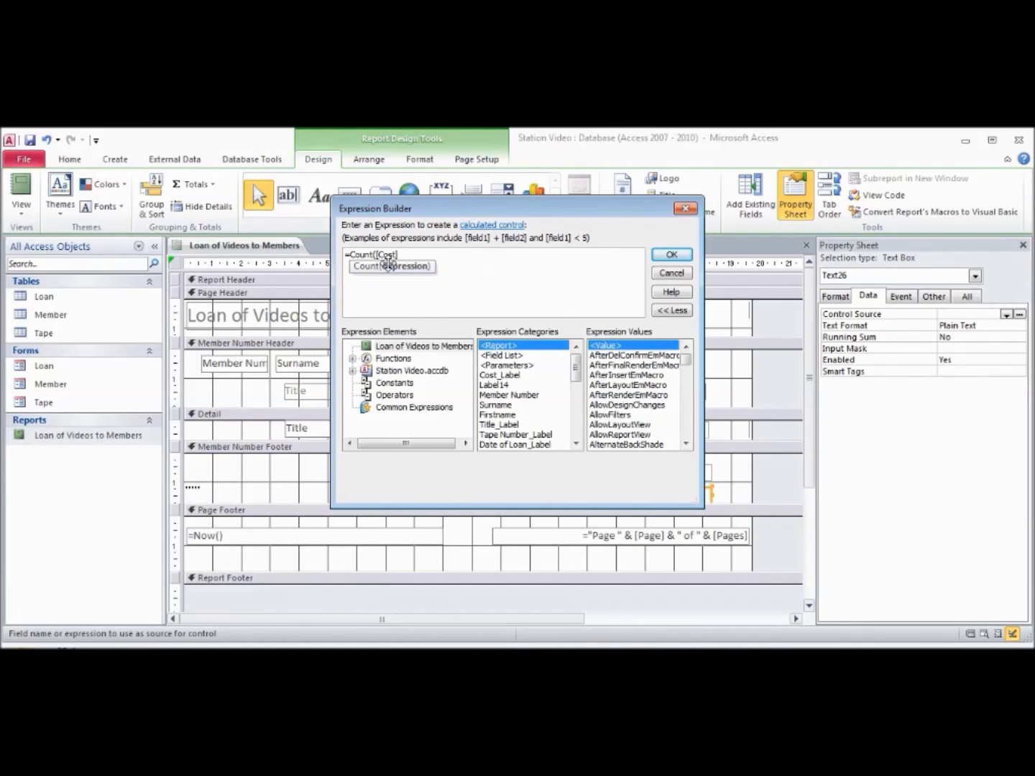
{"action": "type", "text": ")"}
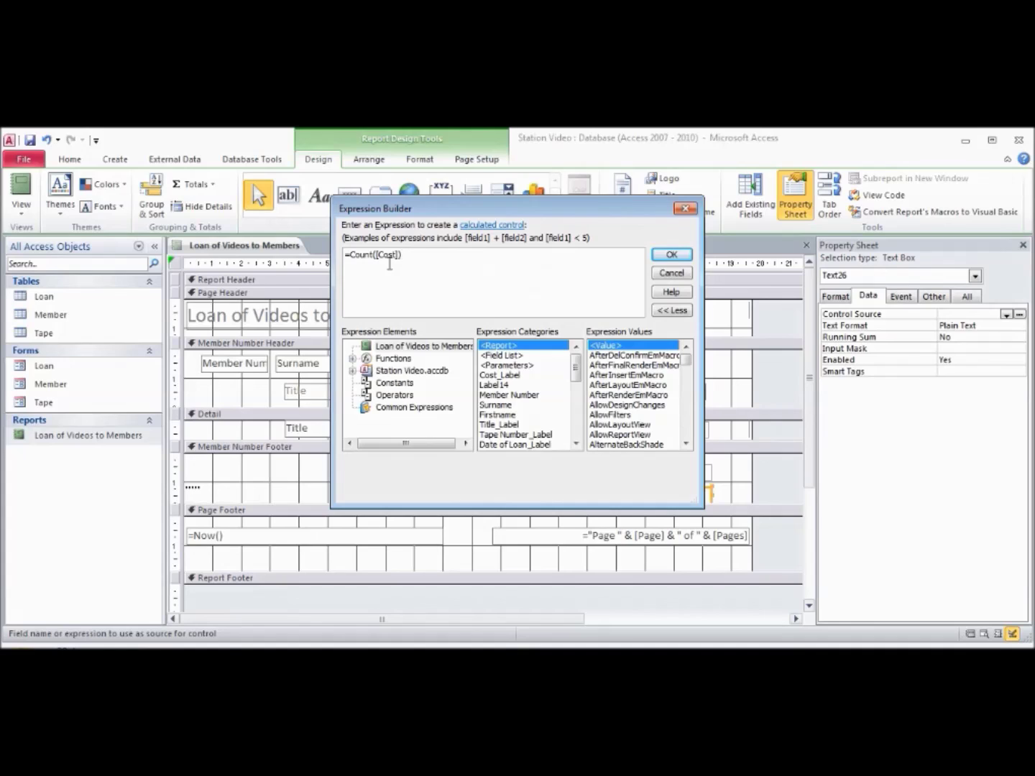
{"action": "left_click", "coordinate": [673, 258]}
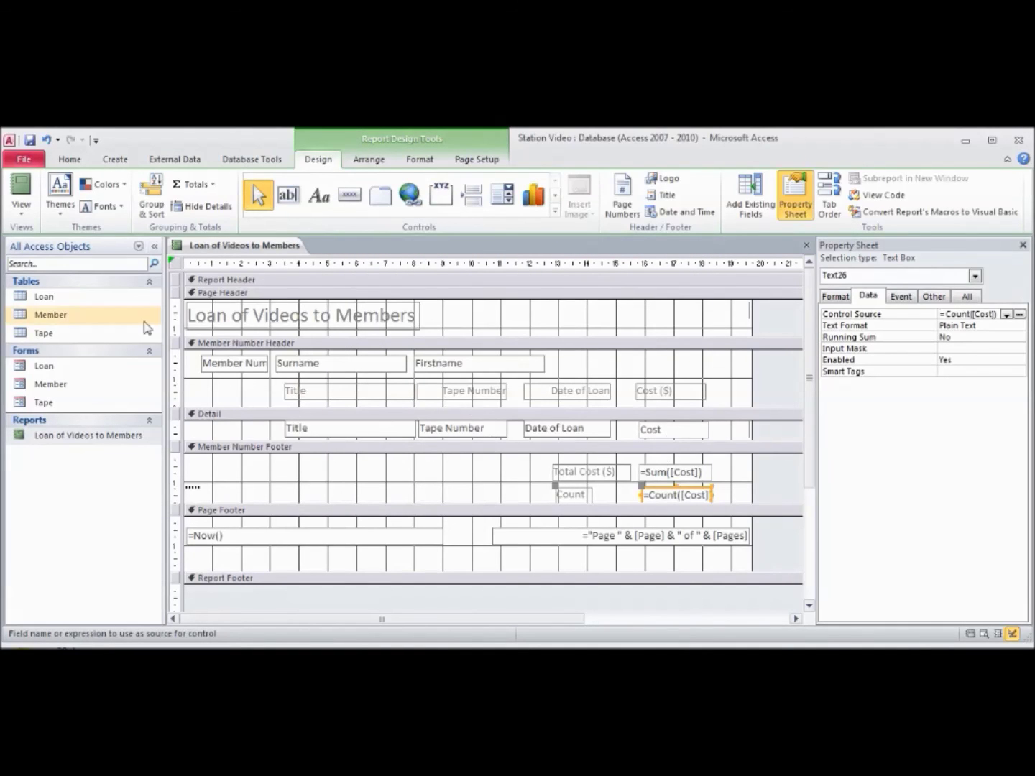
{"action": "left_click", "coordinate": [21, 205]}
Show the report in Report View with each member's Count row, such as 2
{"action": "left_click", "coordinate": [45, 238]}
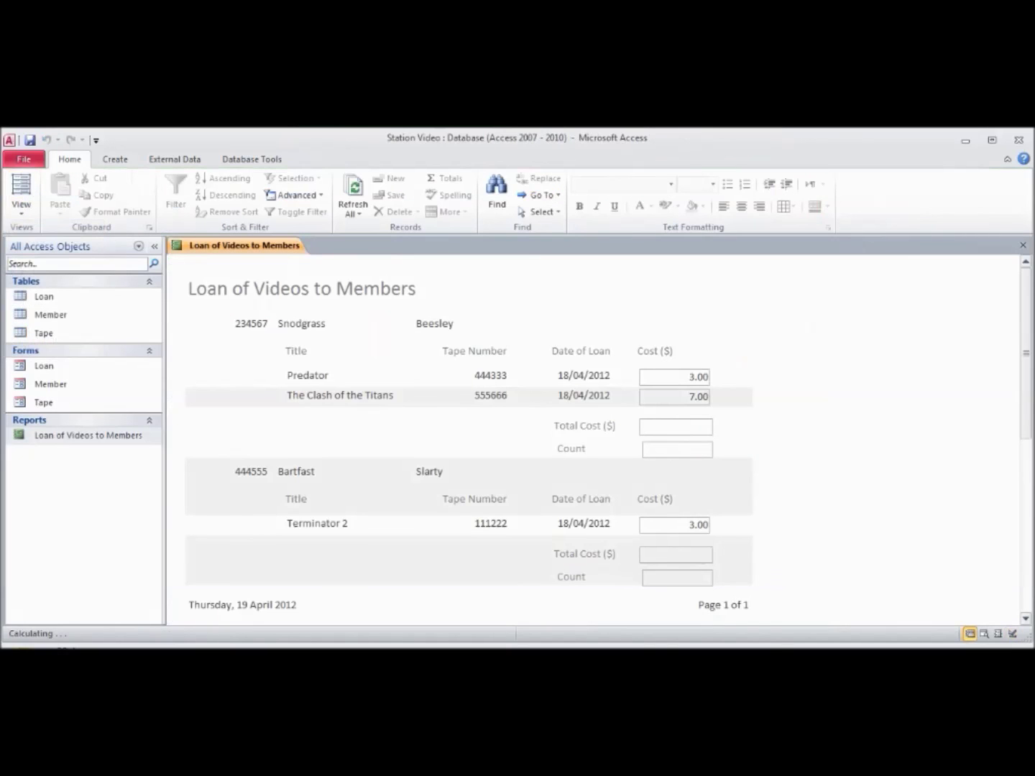